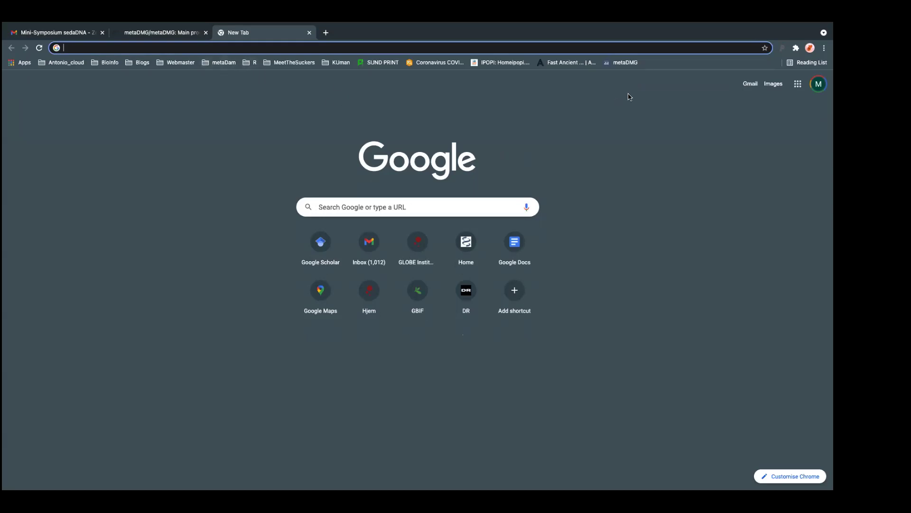
Open the bookmarked metaDMG dashboard and display the raw data for the Rosales point of the Top-1063-7 sample
click(625, 63)
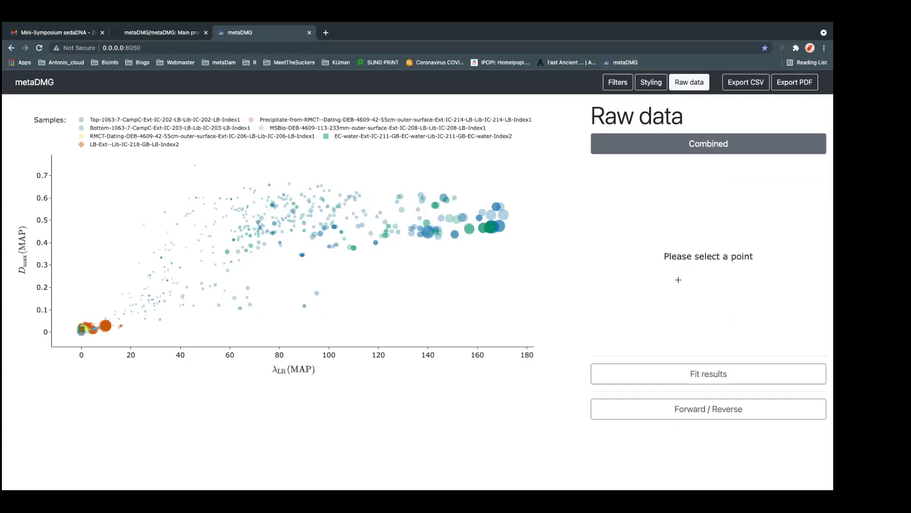
mouse_move(441, 234)
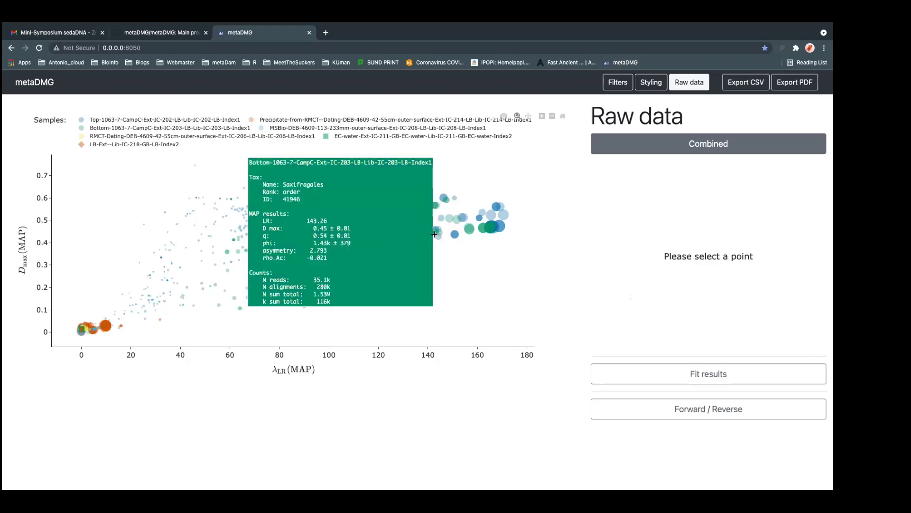
click(464, 220)
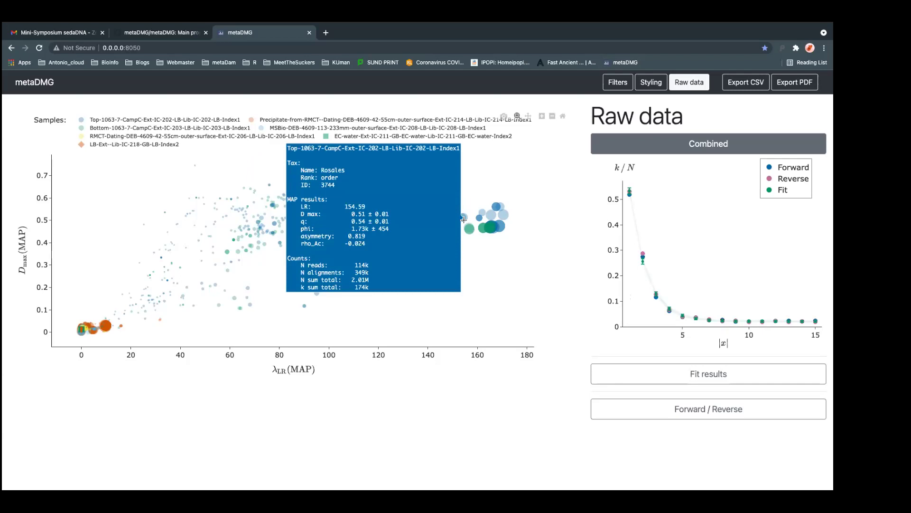
Show the filters, look through the selectable samples, and expand the Taxa section while collapsing Samples
click(623, 84)
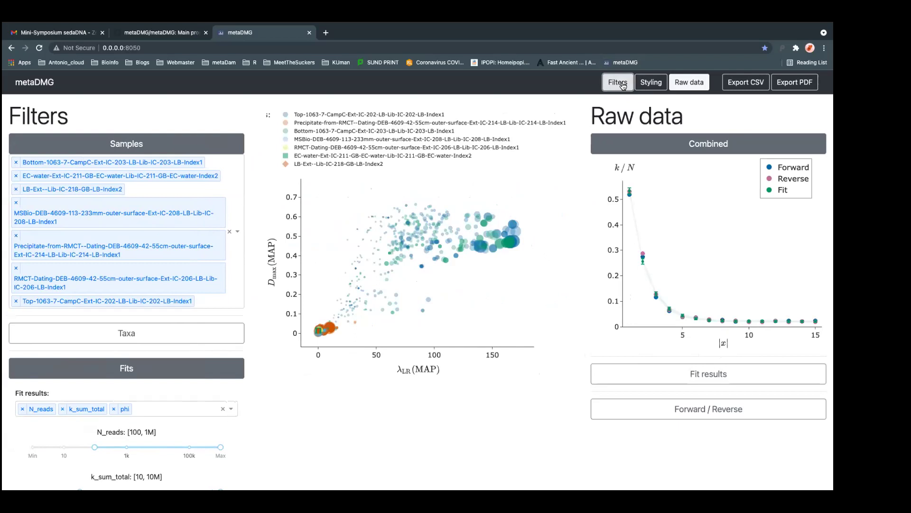
click(238, 233)
scroll(188, 333, down, 5)
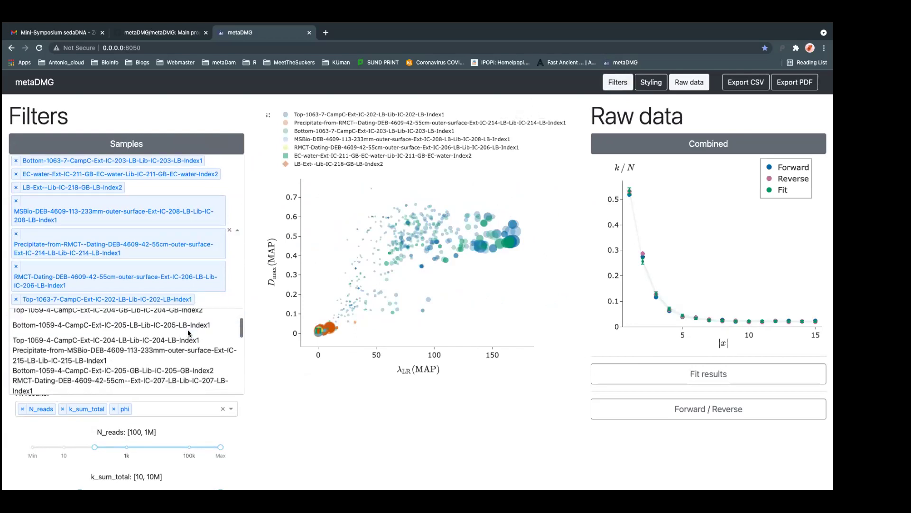
scroll(188, 334, up, 5)
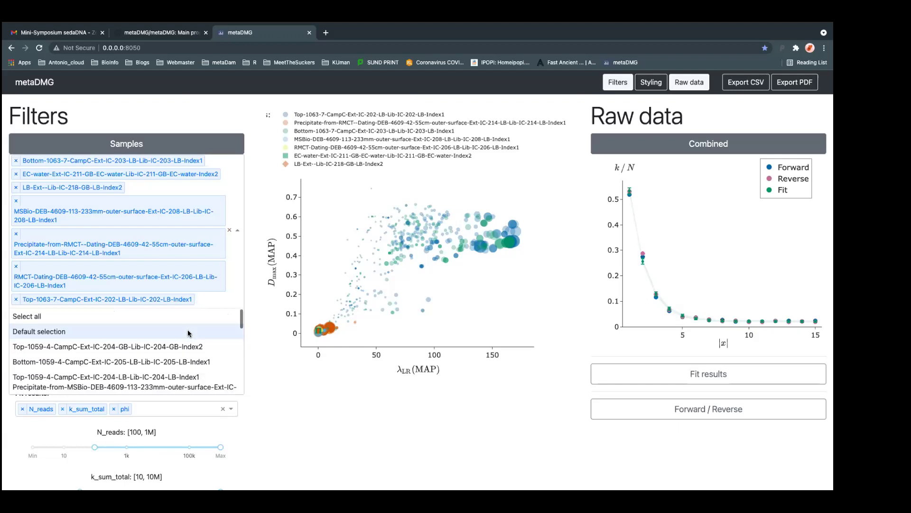
click(238, 232)
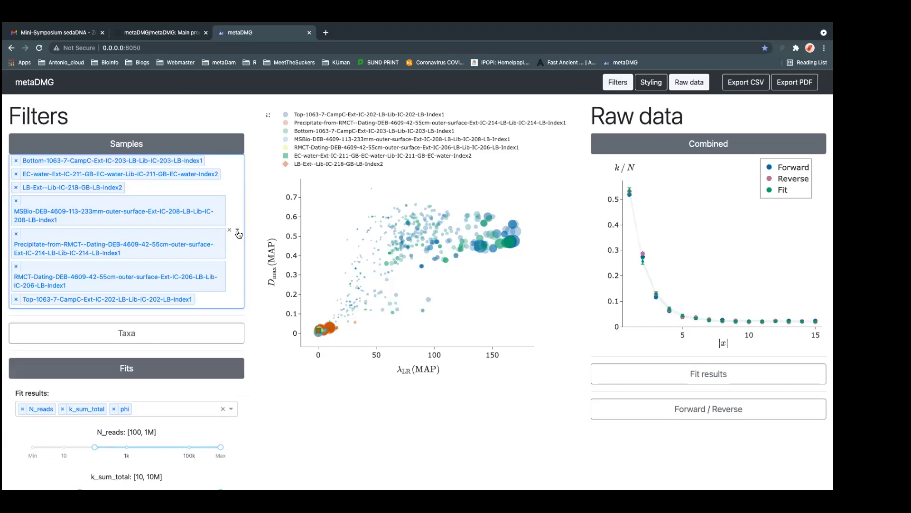
click(225, 337)
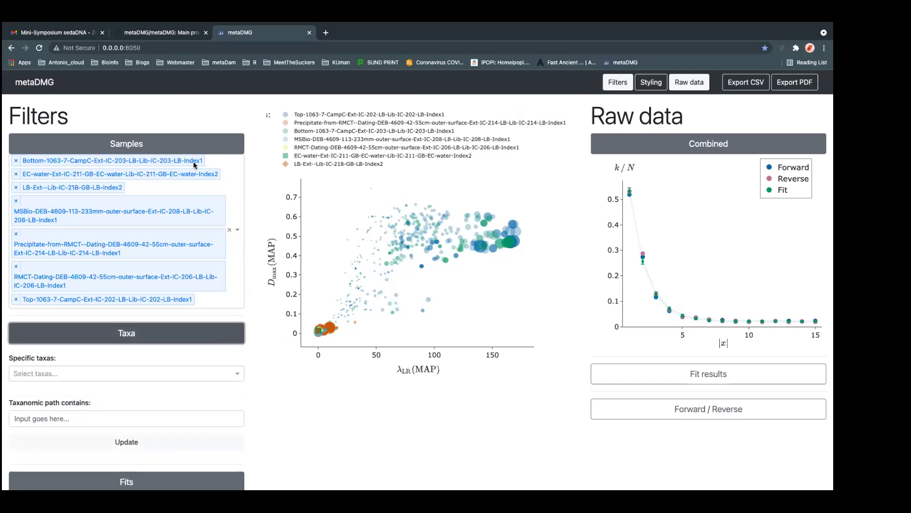
click(203, 149)
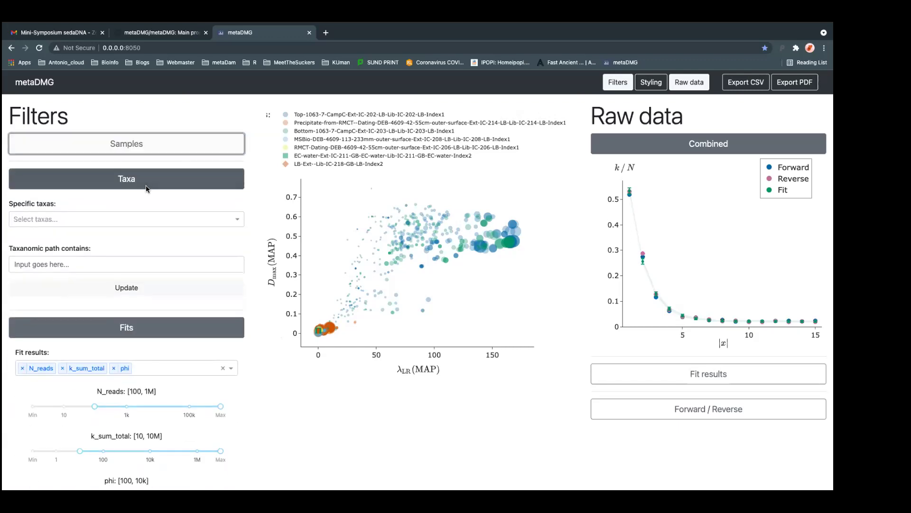
Try filtering the plot to the specific taxon Rosales and clear that filter again
click(158, 218)
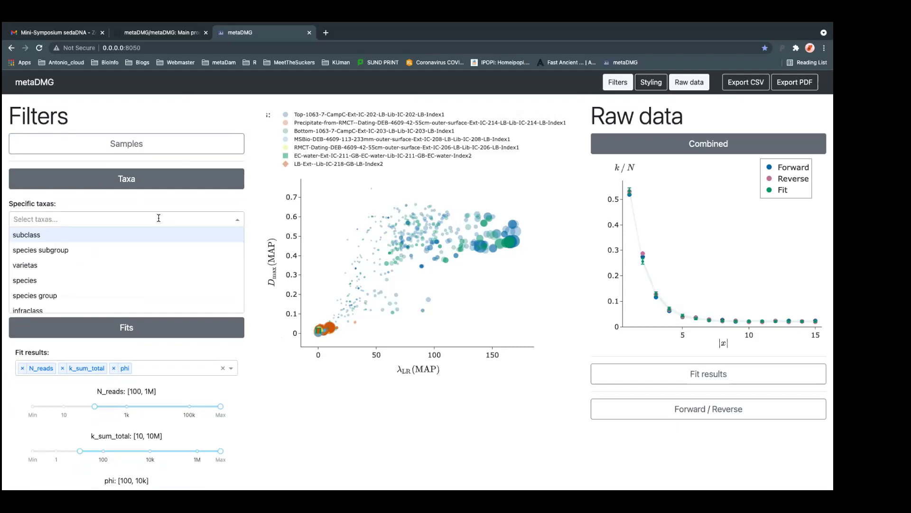
text(Rosales)
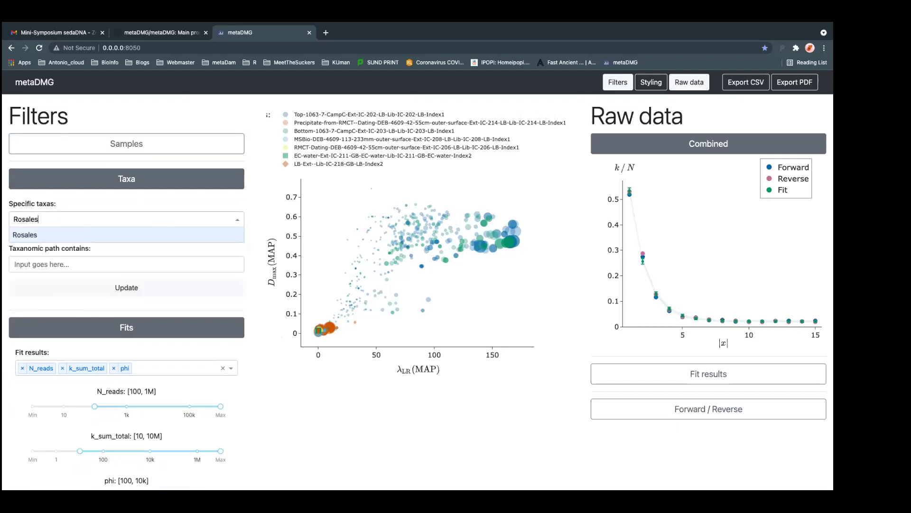
click(127, 229)
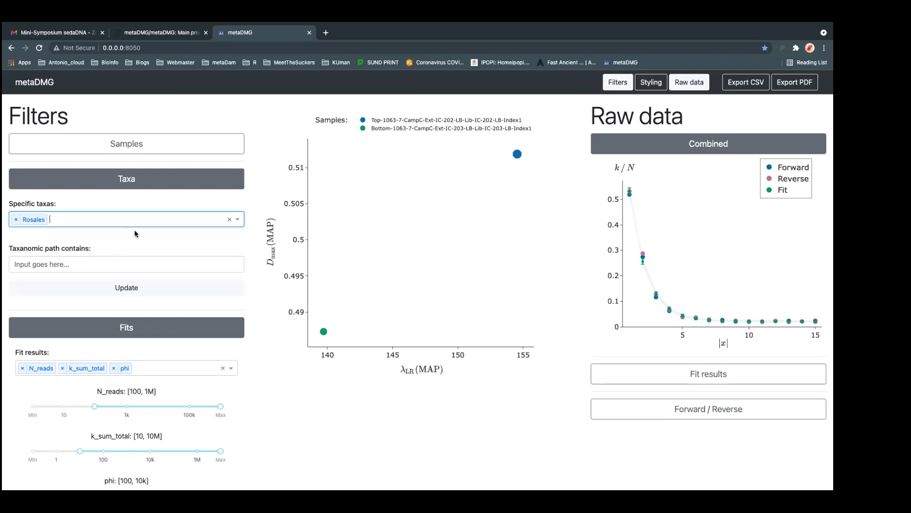
click(15, 219)
Filter the plot to taxa whose taxonomic path contains Viridiplantae
click(45, 263)
text(Vi)
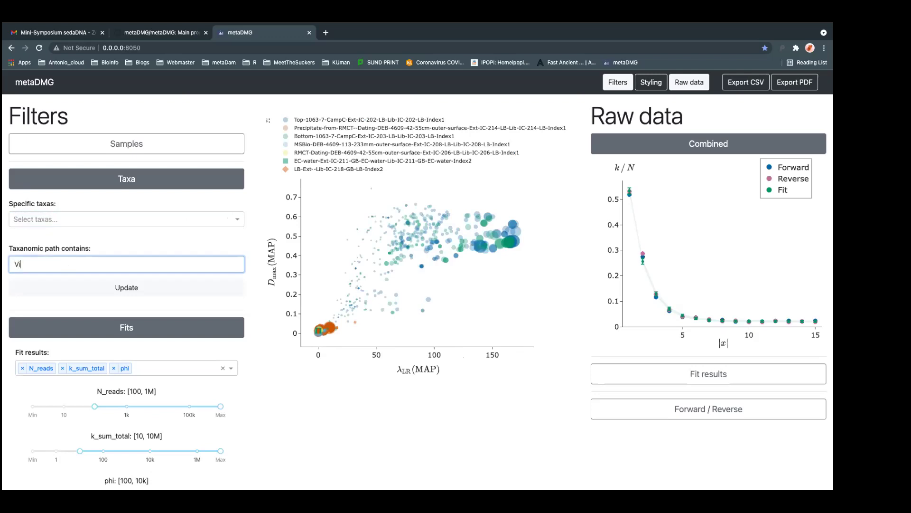
text(ridiplantae)
key(Return)
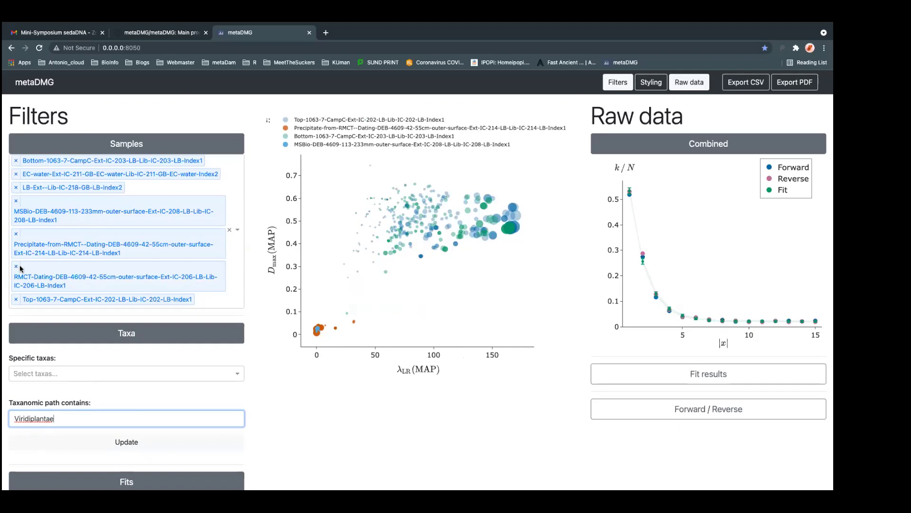
Remove the phi, k_sum_total and N_reads variables from the fit result filters
scroll(156, 411, down, 2)
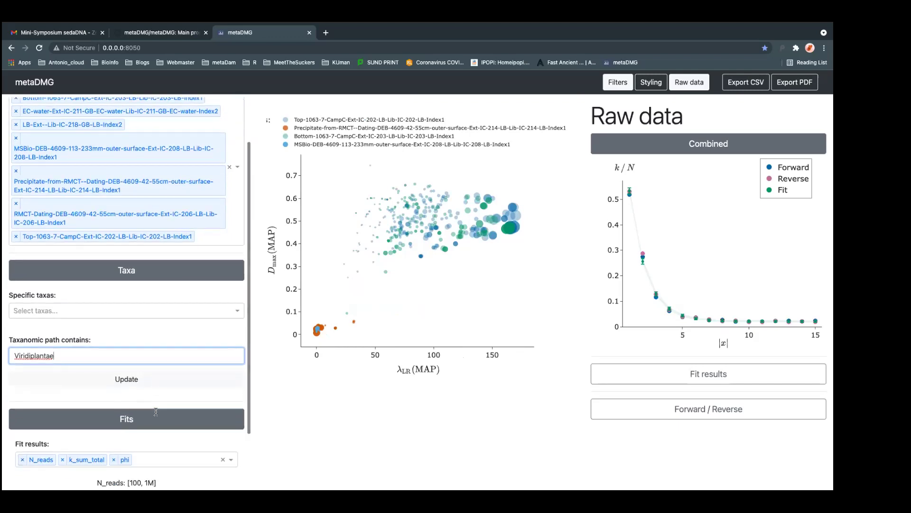
scroll(157, 413, down, 1)
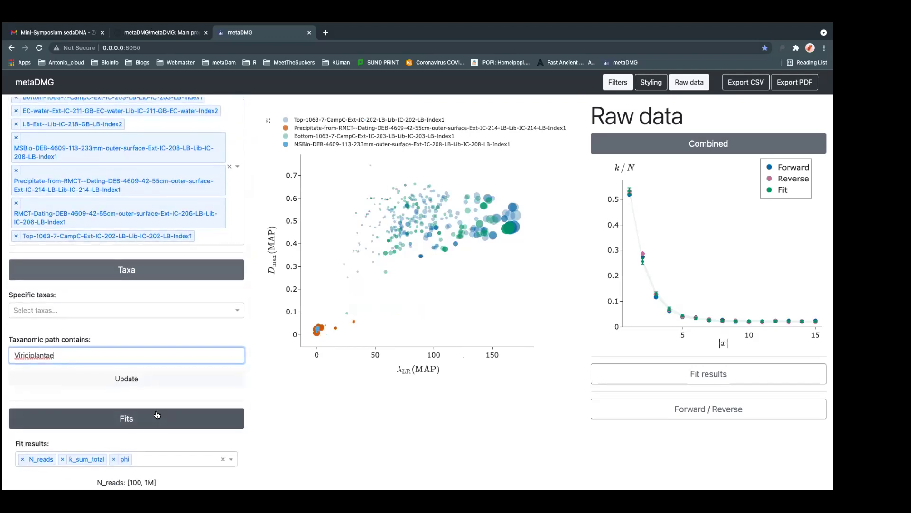
scroll(156, 414, down, 4)
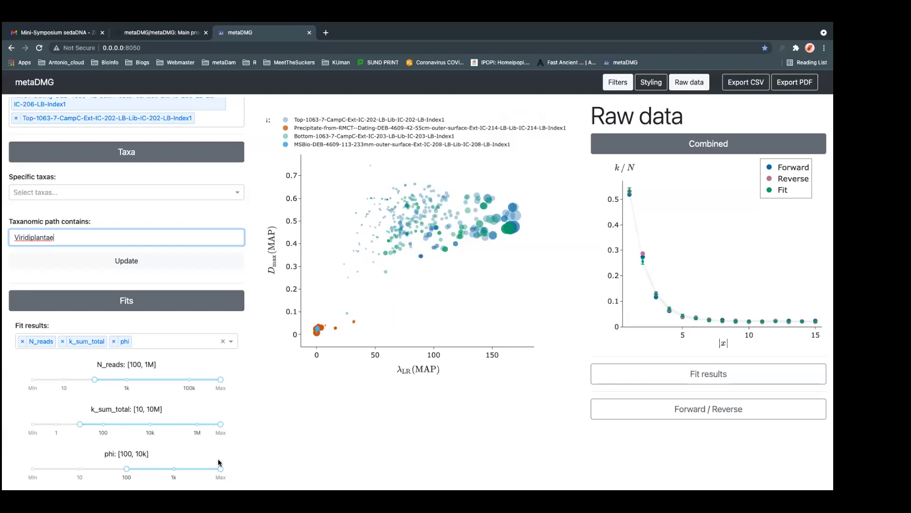
click(114, 342)
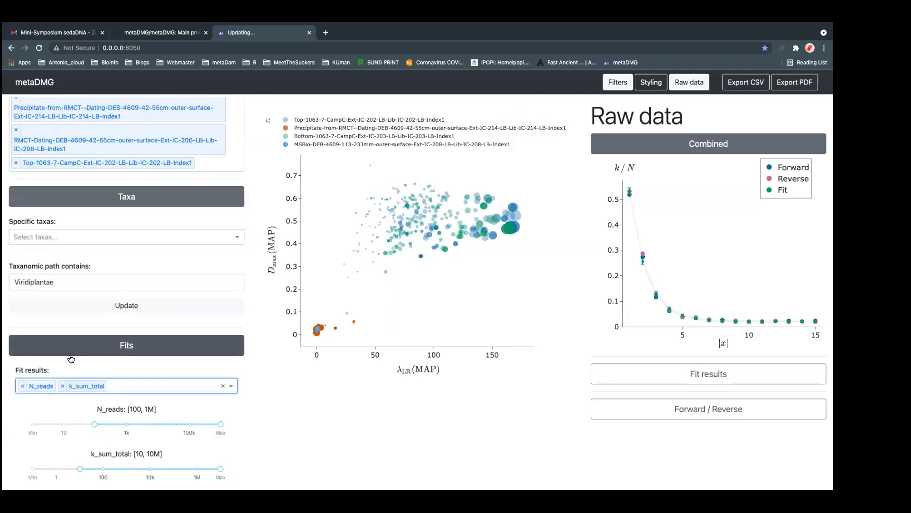
click(63, 386)
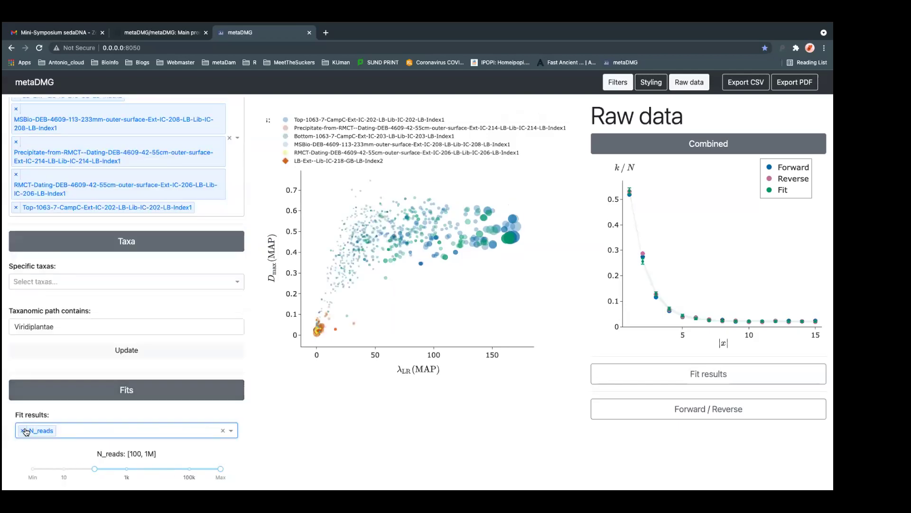
click(25, 430)
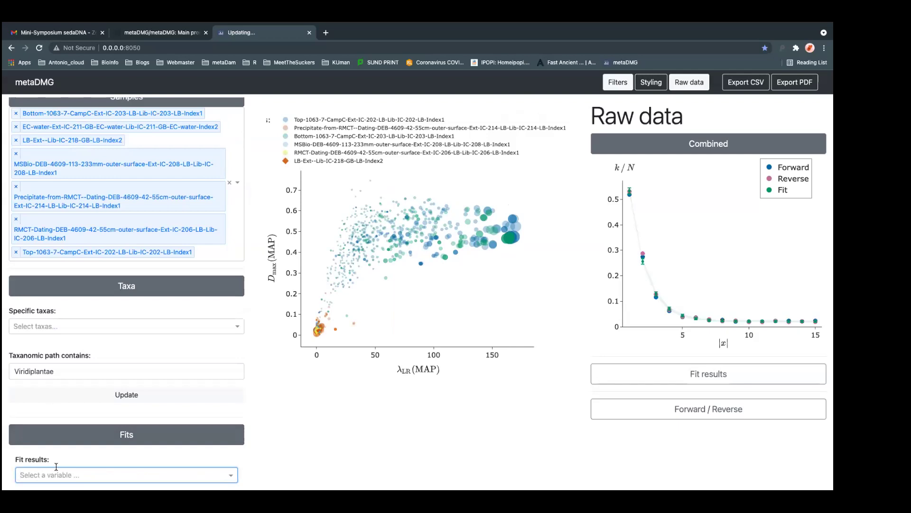
Collapse the Taxa and Samples sections and add a D_max fit filter with a minimum of 0.36
click(173, 285)
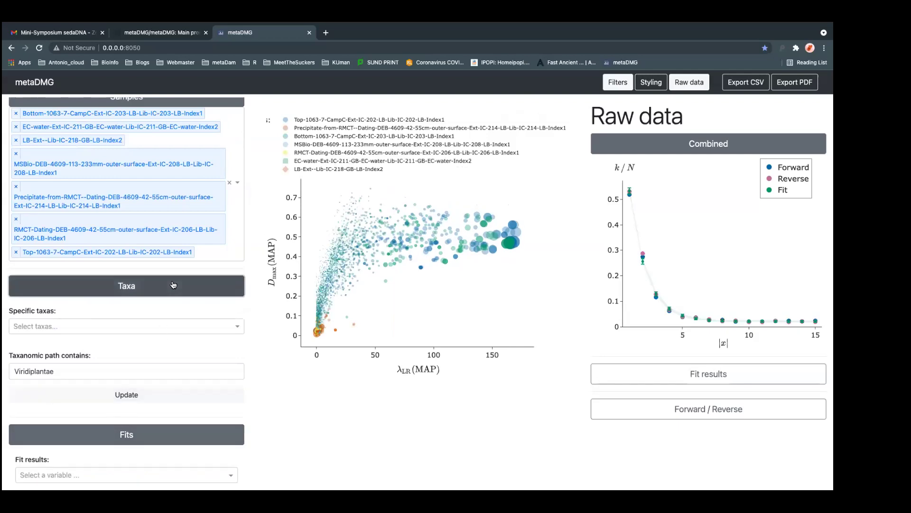
click(185, 143)
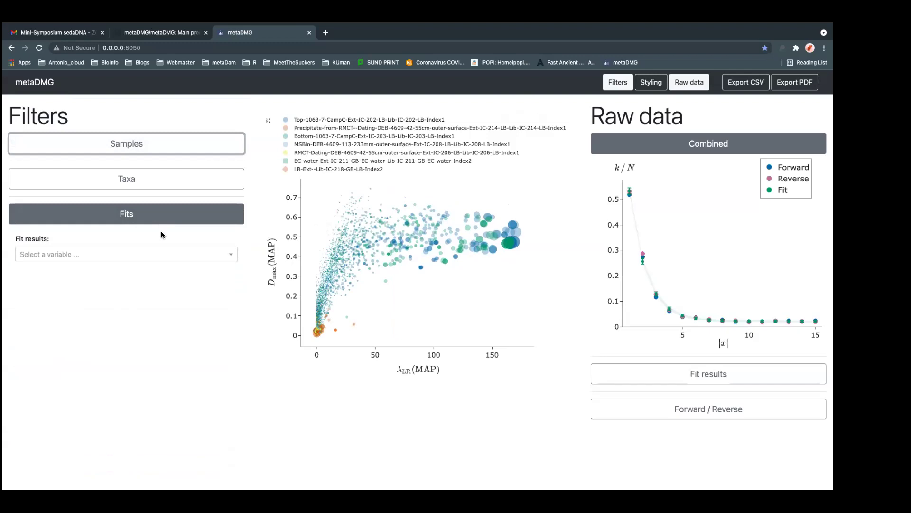
click(157, 254)
click(141, 284)
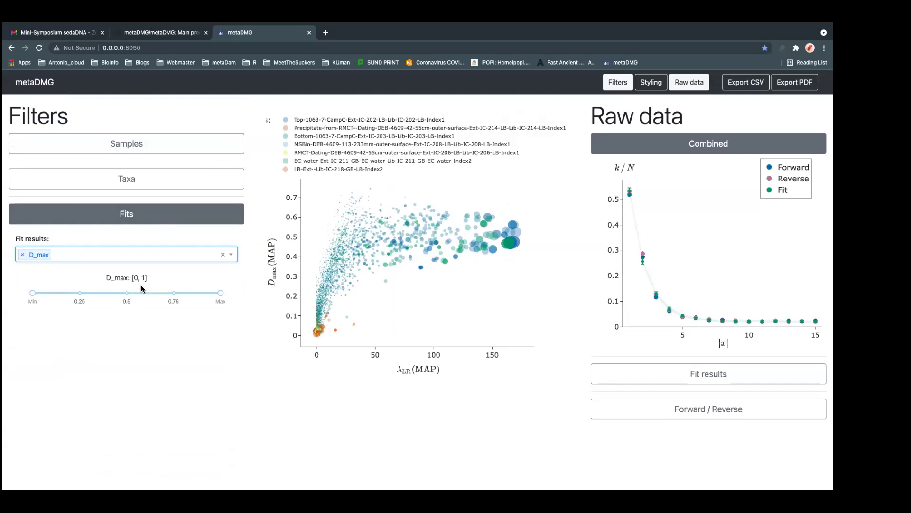
drag(33, 294, 101, 300)
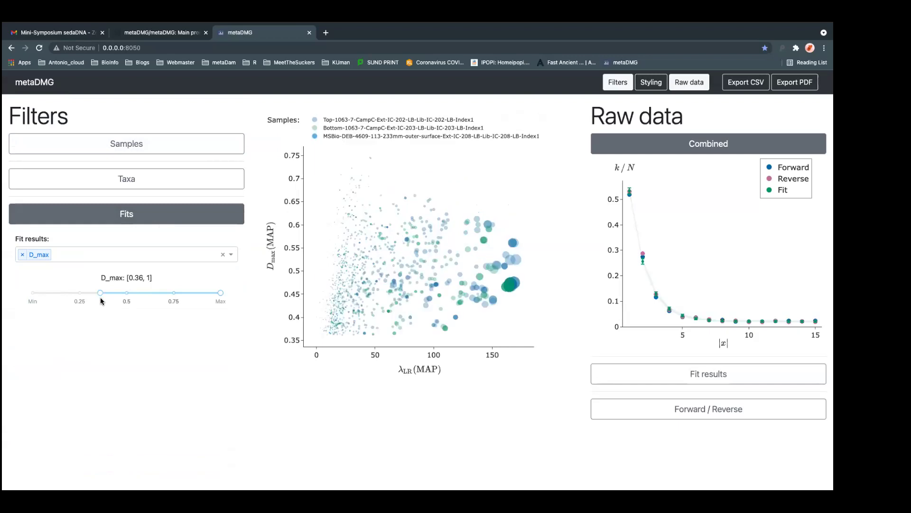
Add an N_reads fit filter, setting its minimum first to 1k and finally to 219k
click(209, 258)
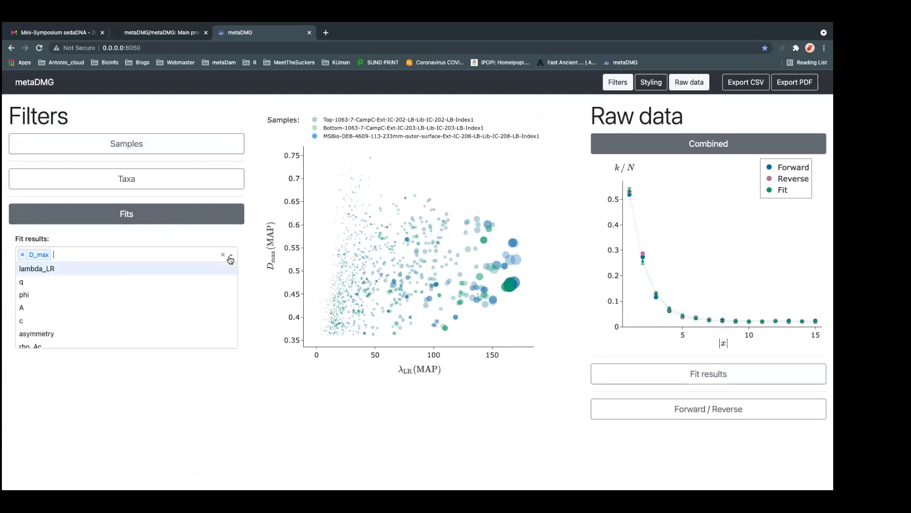
scroll(188, 307, down, 5)
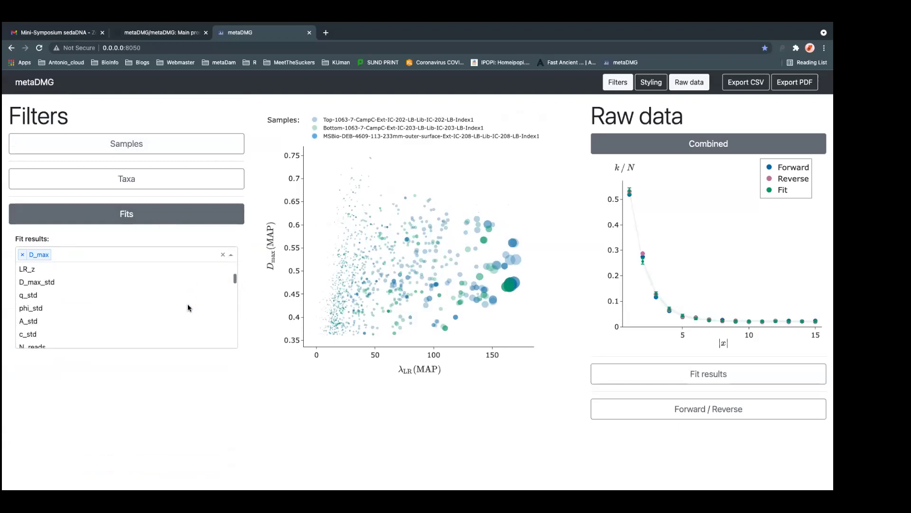
scroll(187, 303, down, 1)
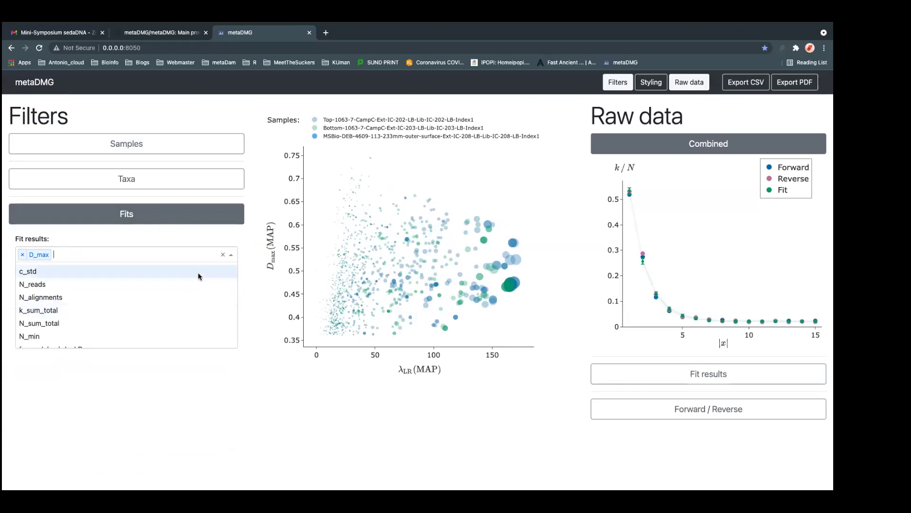
click(195, 280)
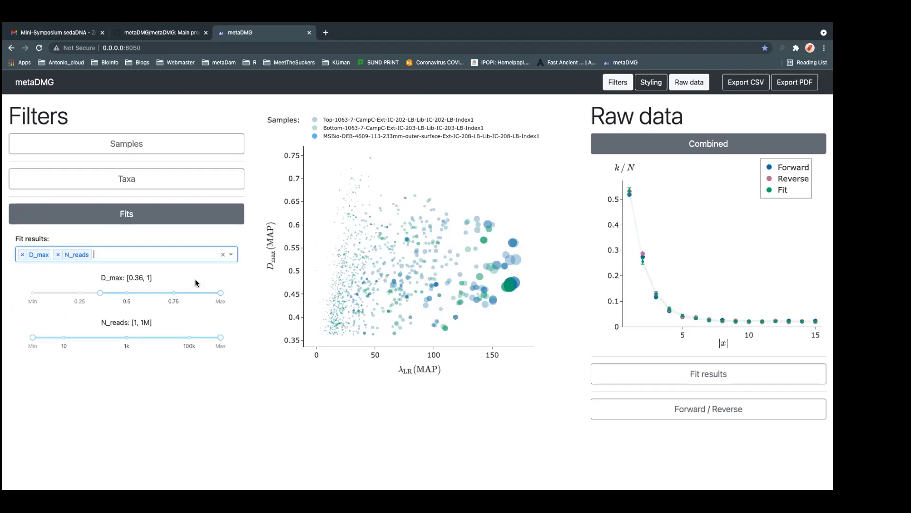
click(127, 341)
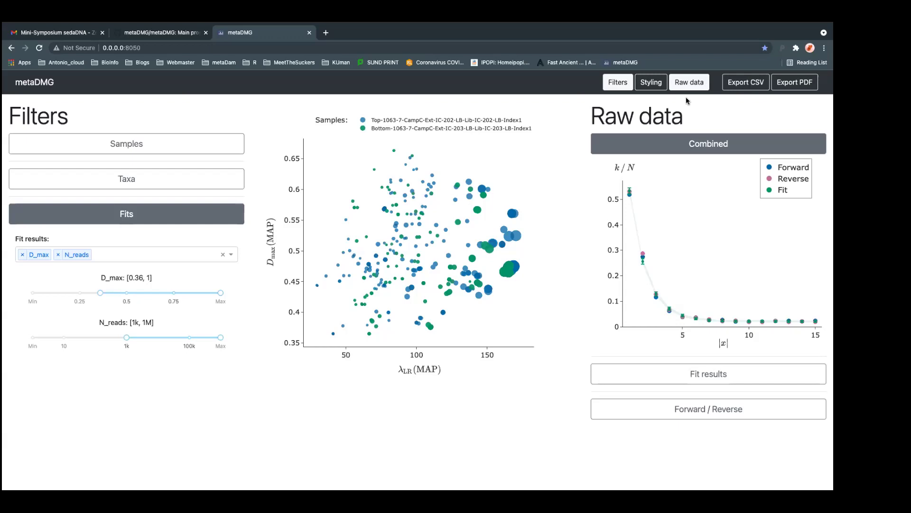
mouse_move(332, 23)
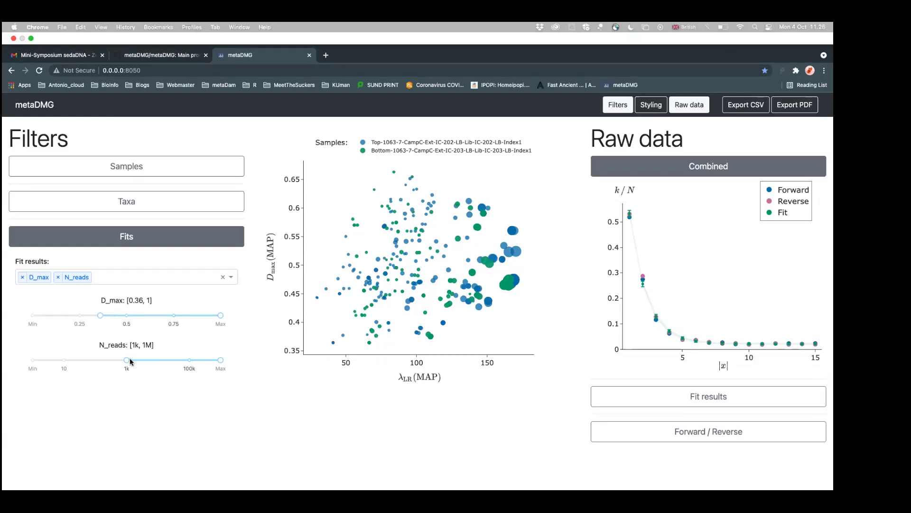
drag(127, 360, 200, 360)
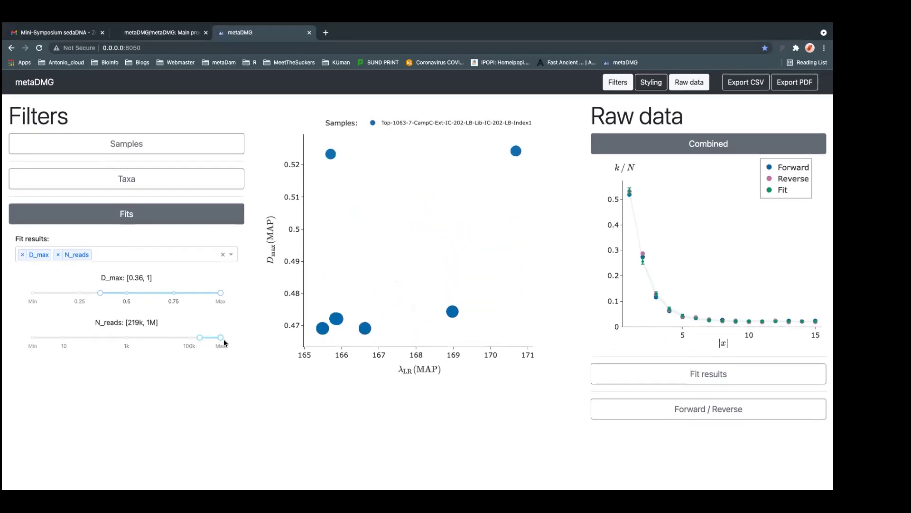
Open pdf_export (1).pdf from the Downloads in Preview and view the per-sample read count charts on pages 2 and 3
mouse_move(749, 322)
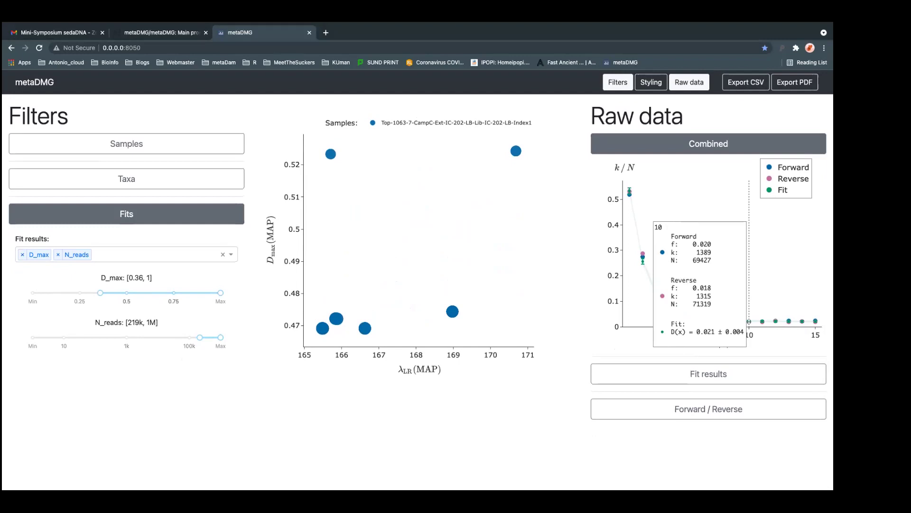
mouse_move(821, 425)
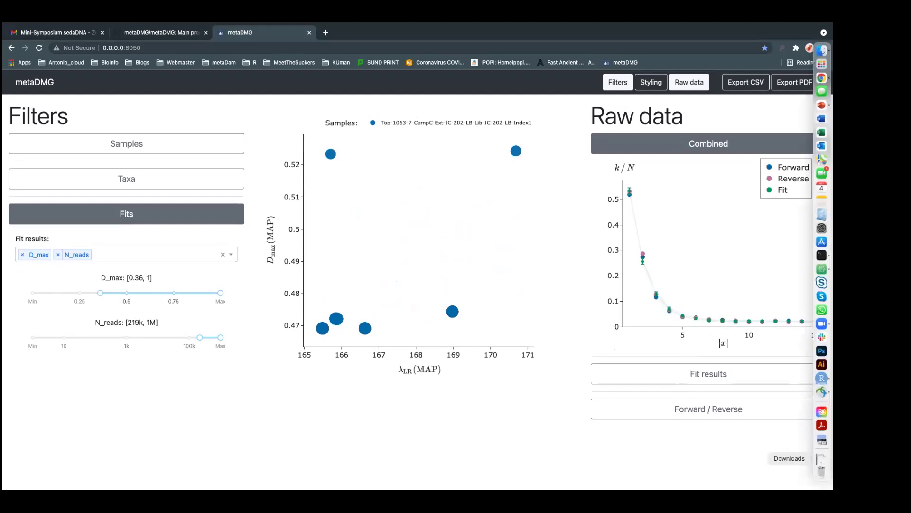
click(822, 472)
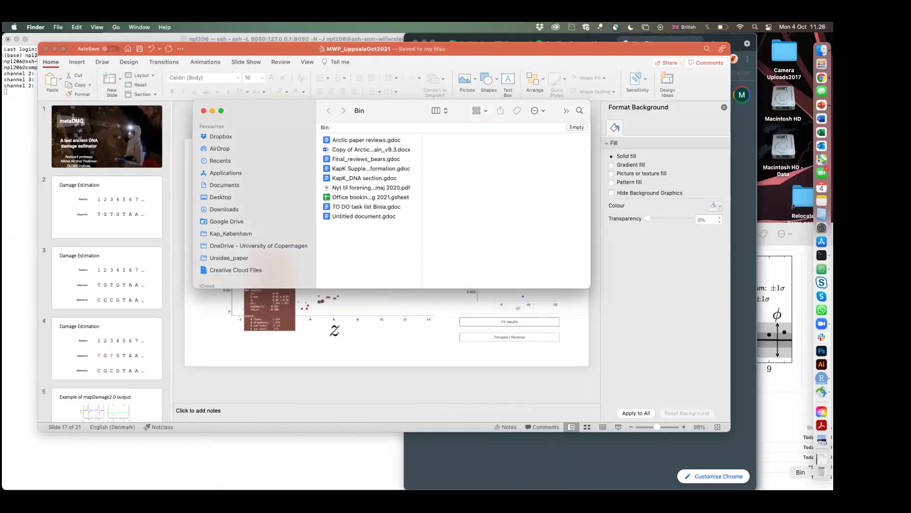
click(821, 457)
click(500, 319)
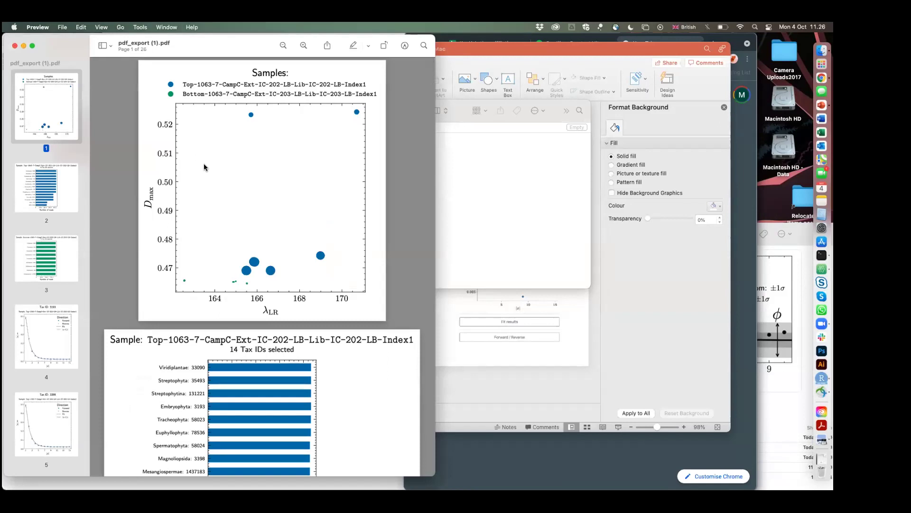
click(37, 199)
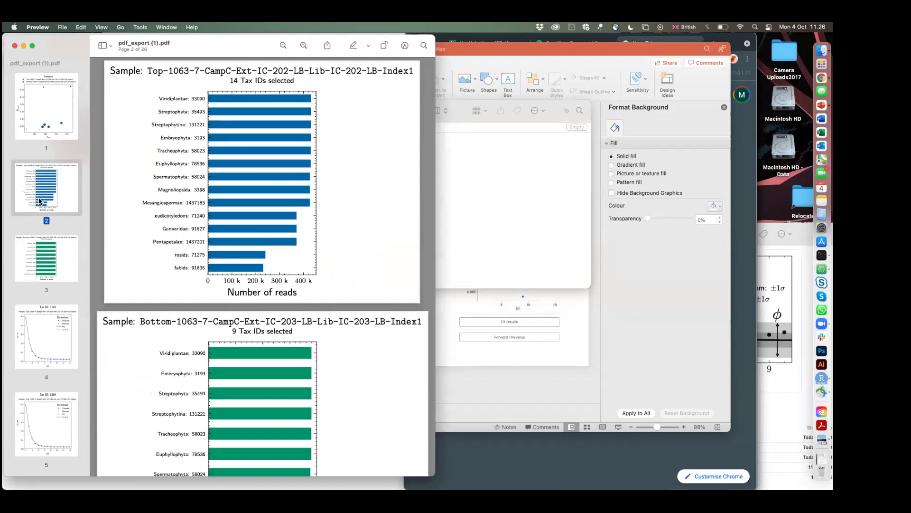
key(Down)
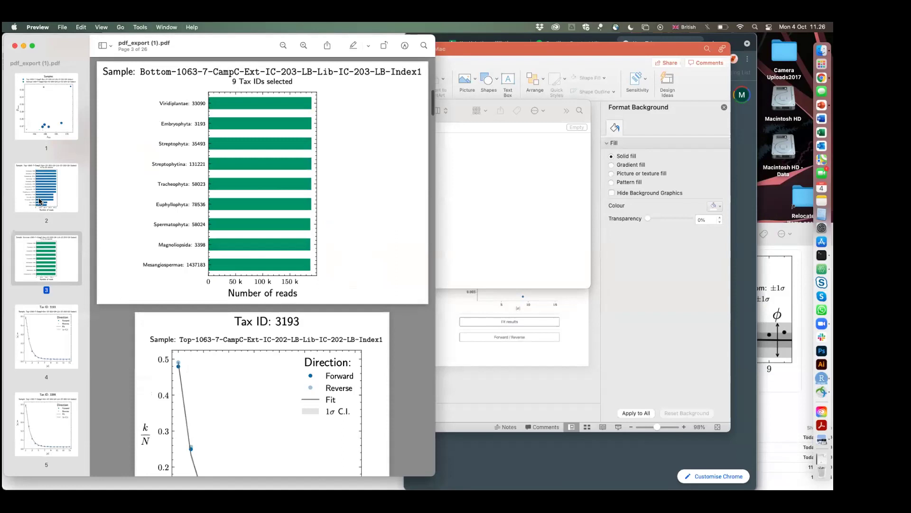